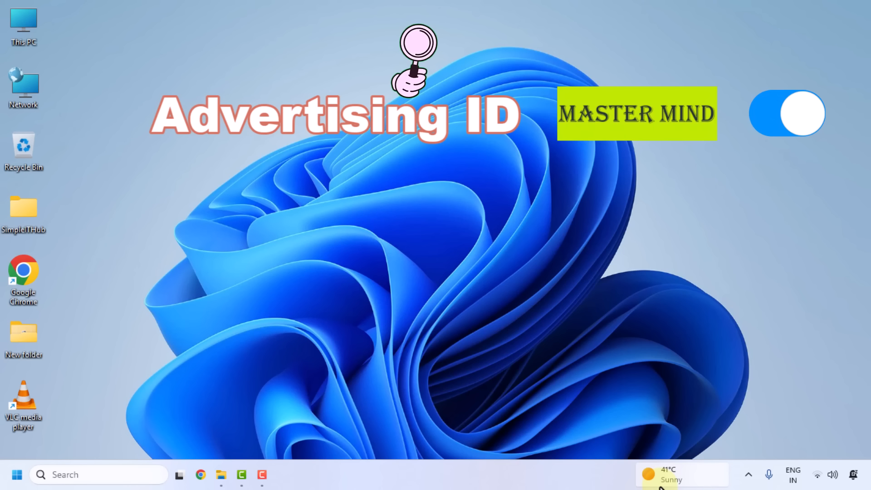
Step: Open the Recommendations & offers page of the Privacy & security settings
left_click(17, 475)
key("super+i")
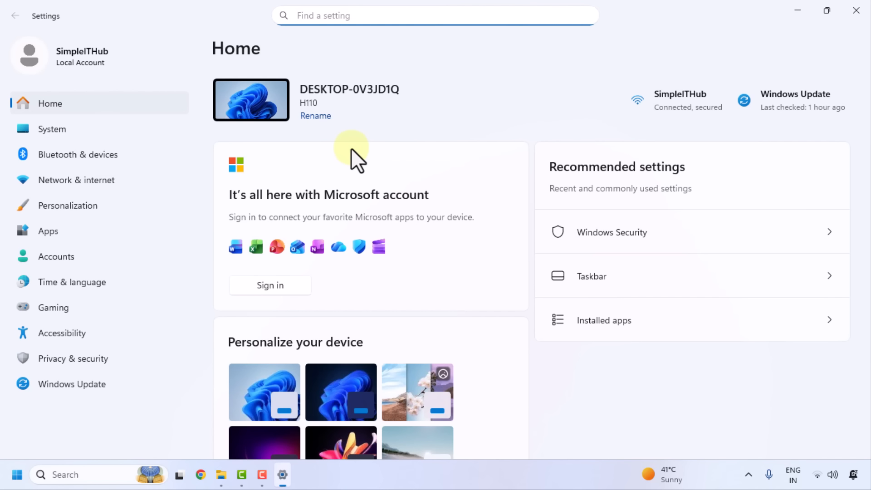
left_click(86, 364)
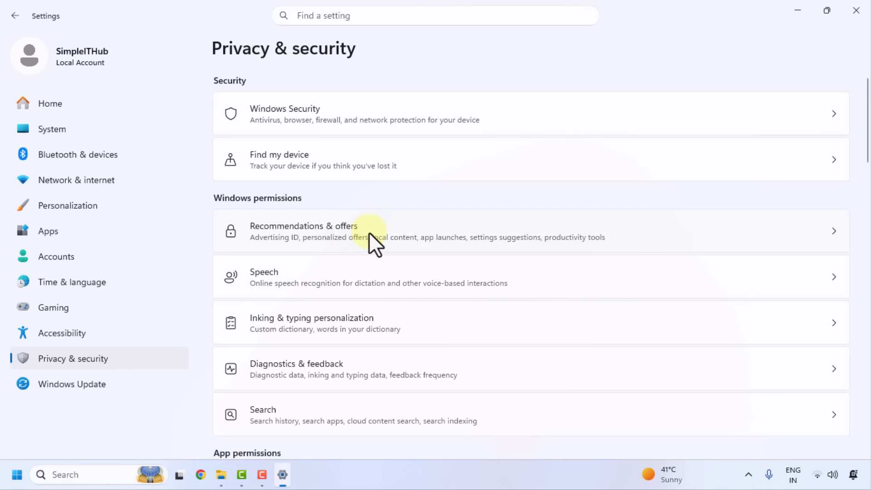
left_click(372, 232)
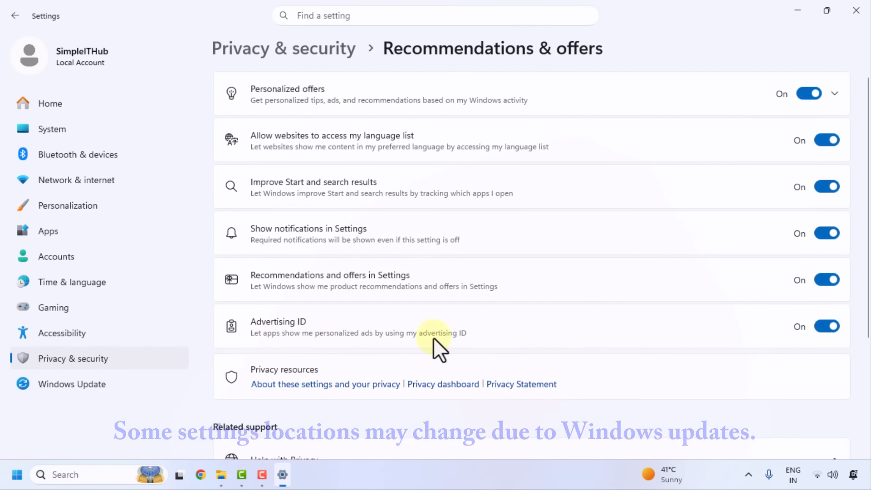
Step: Turn off Advertising ID, Recommendations and offers in Settings, Improve Start and search results, website language list access, and Personalized offers
left_click(834, 327)
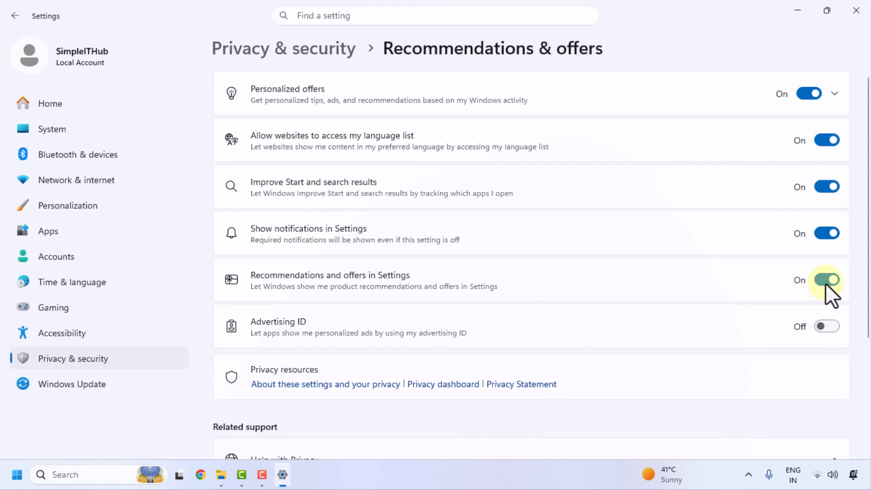
left_click(827, 141)
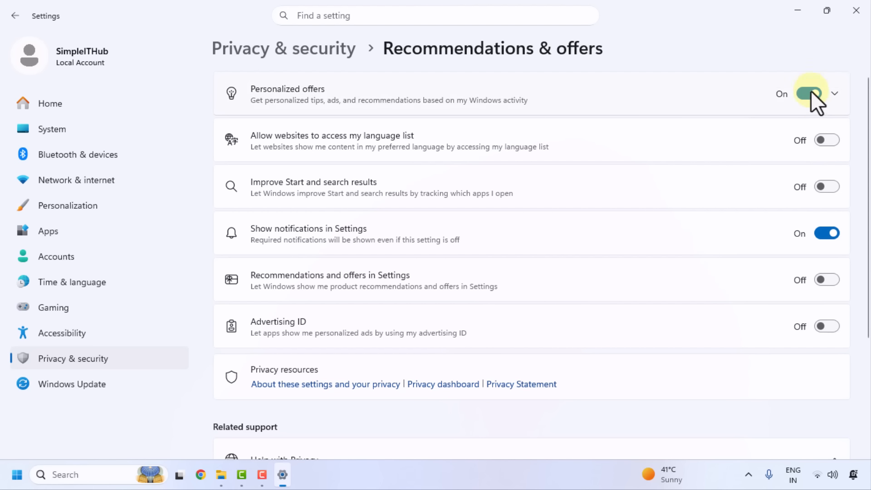
left_click(809, 93)
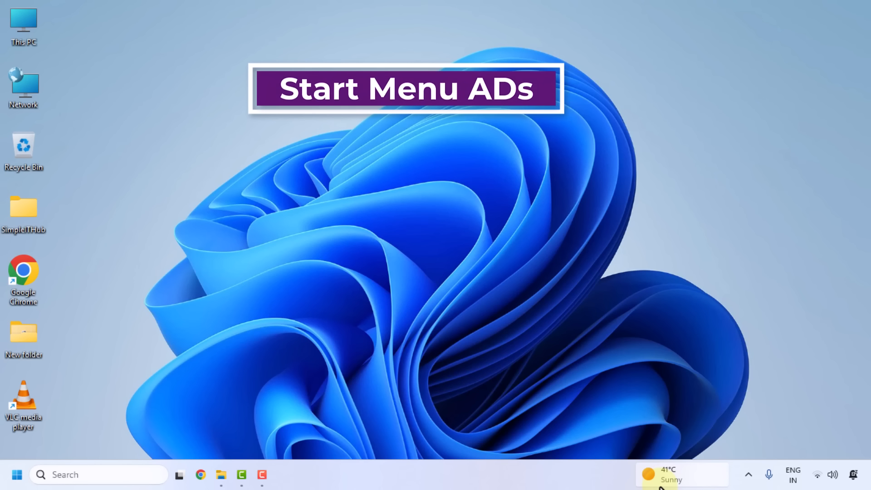
Step: Open the Start page of the Personalization settings
key("super")
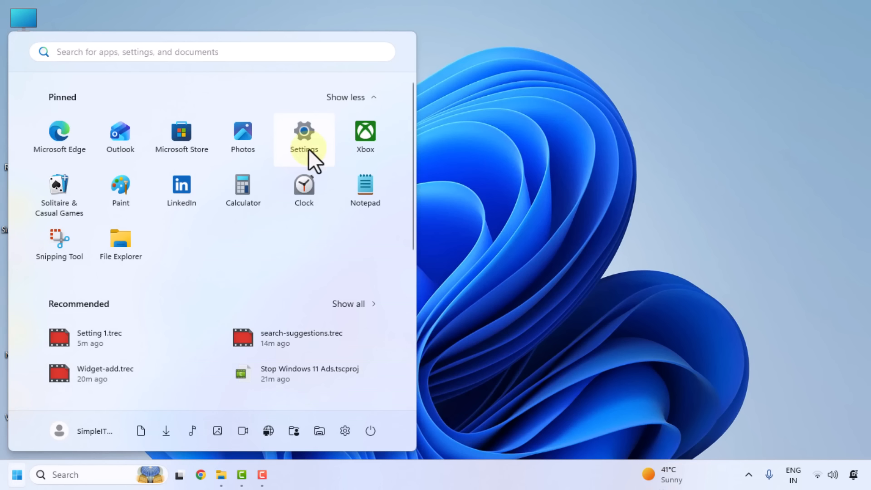
left_click(314, 144)
left_click(74, 205)
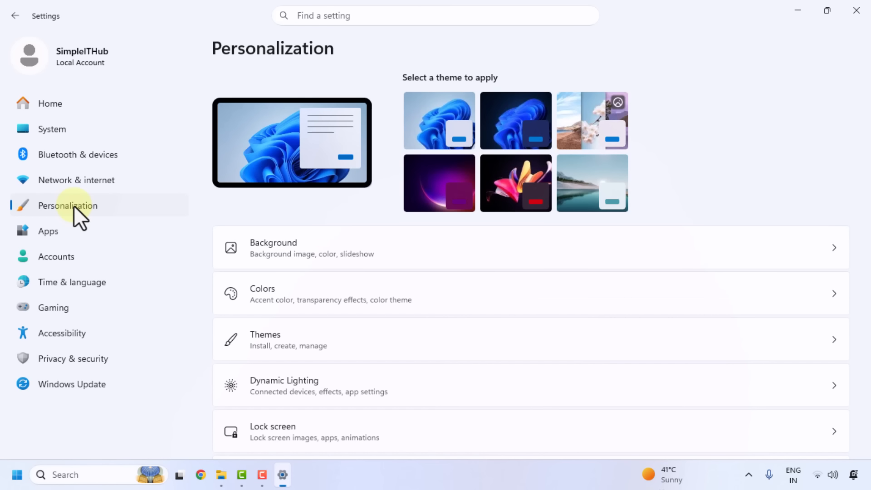
scroll(268, 364, "down", 5)
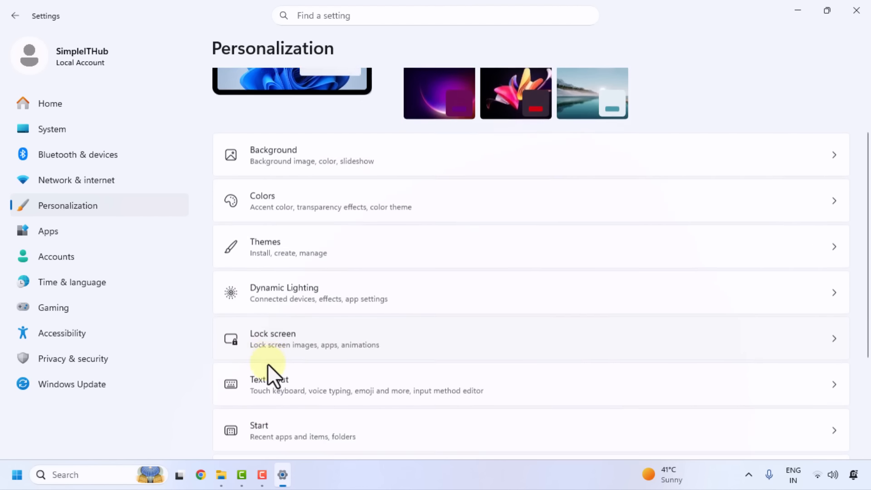
left_click(280, 274)
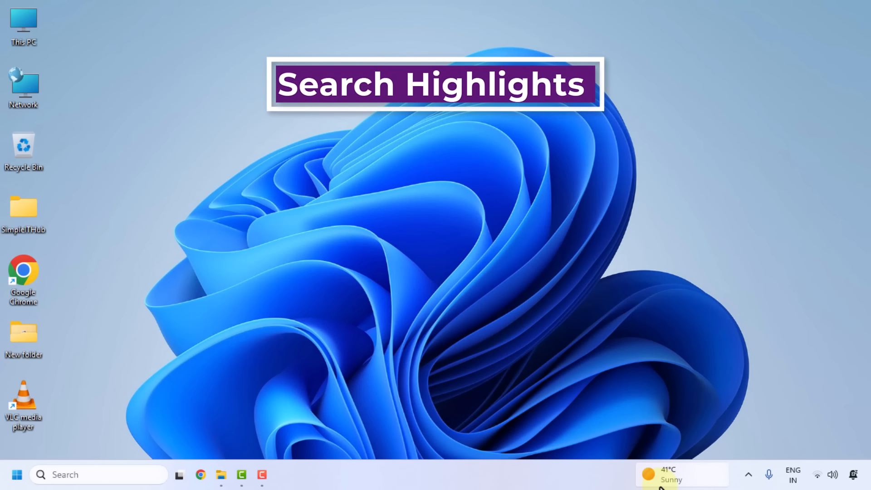
Step: Examine the games, trending news and recipe suggestions shown in the Windows search home
left_click(85, 475)
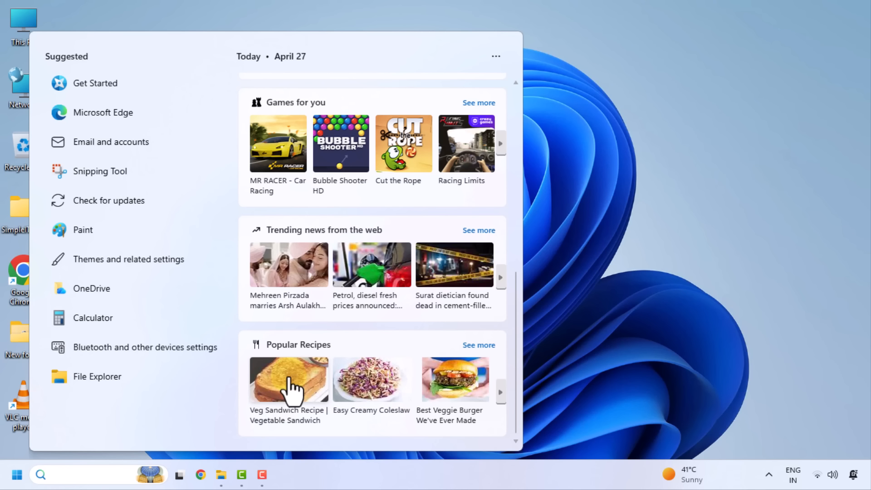
scroll(292, 389, "up", 4)
scroll(293, 389, "down", 4)
left_click(606, 322)
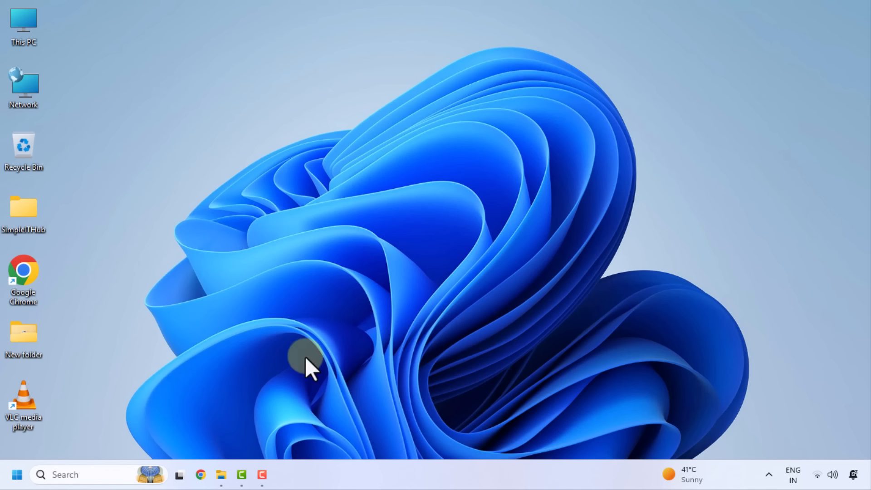
left_click(71, 473)
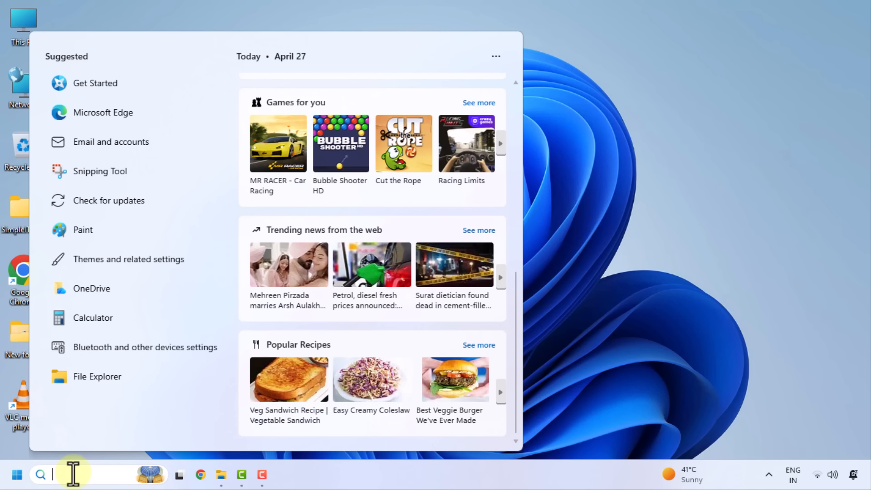
Step: Turn off Show search highlights in the Privacy & security search settings, and reopen the search home to check it
key("super")
left_click(308, 142)
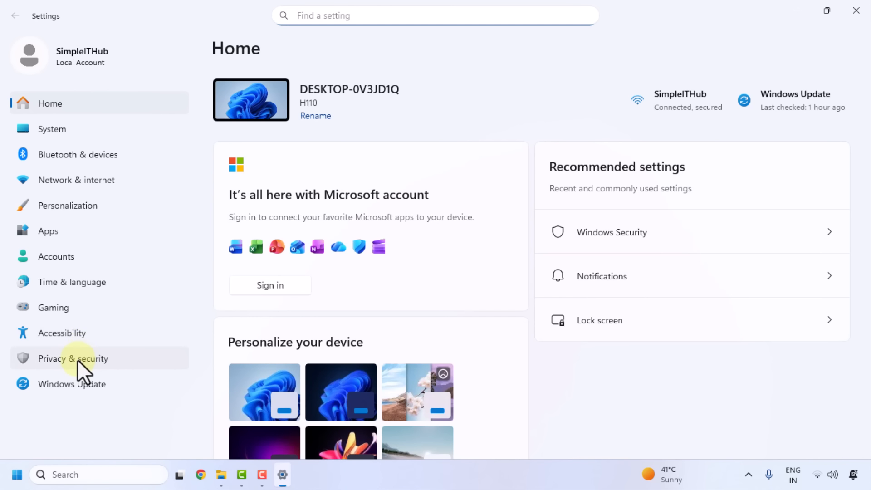
left_click(77, 360)
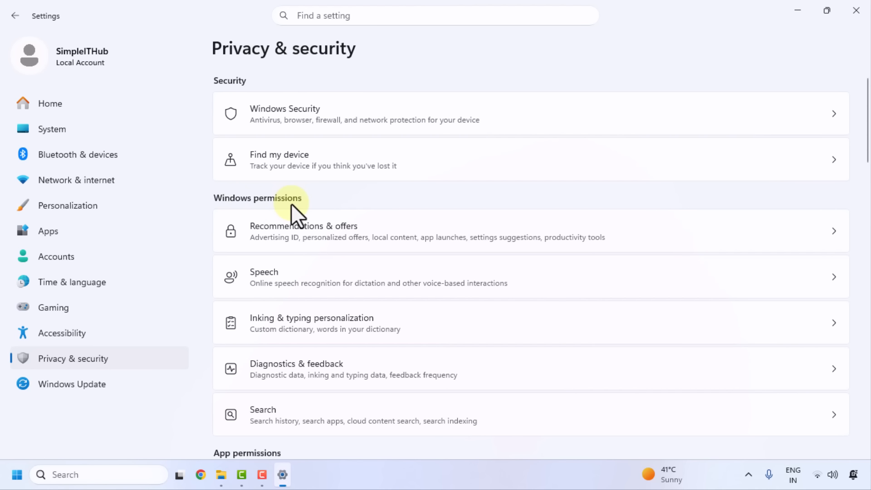
left_click(273, 415)
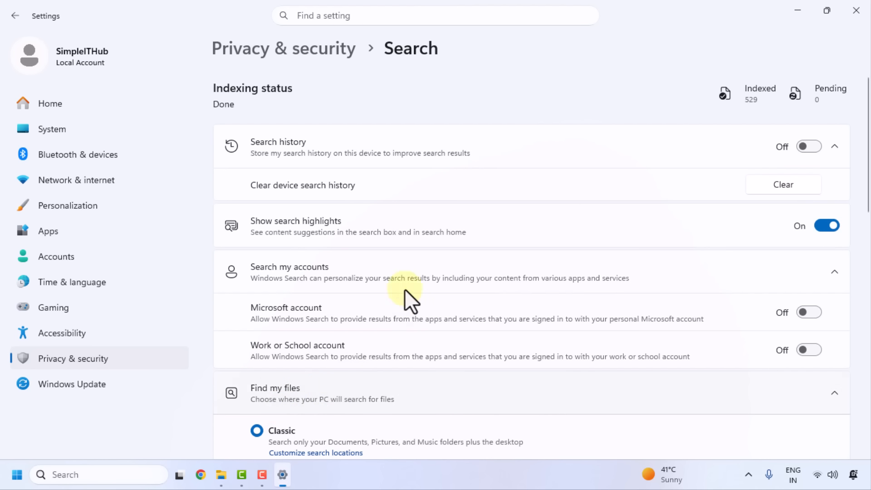
left_click(827, 226)
left_click(114, 474)
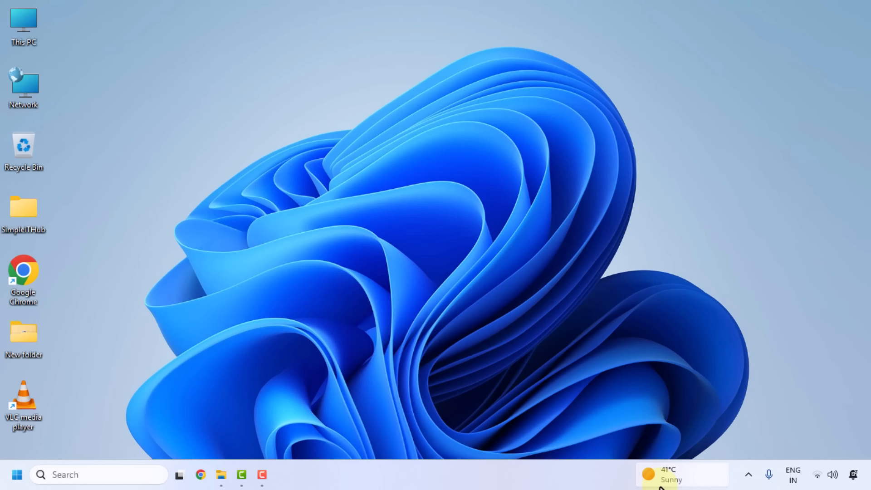
Step: Turn off notifications from Google Chrome in the System notification settings
key("super")
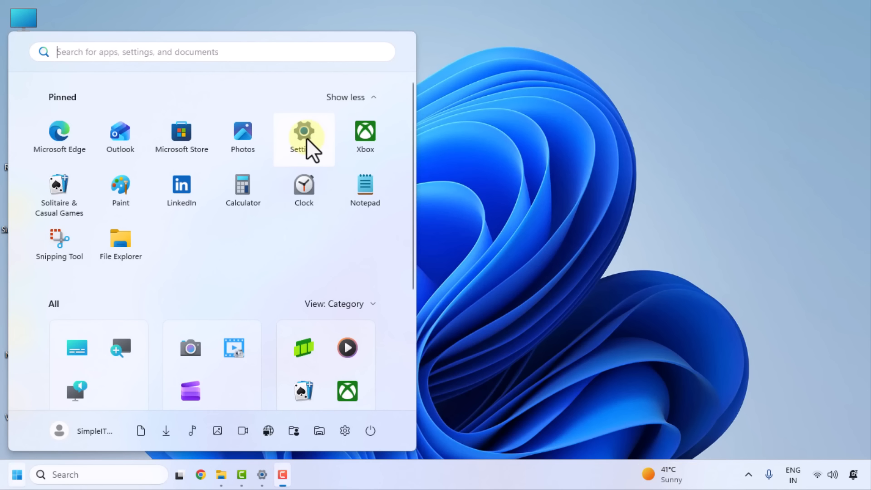
left_click(306, 138)
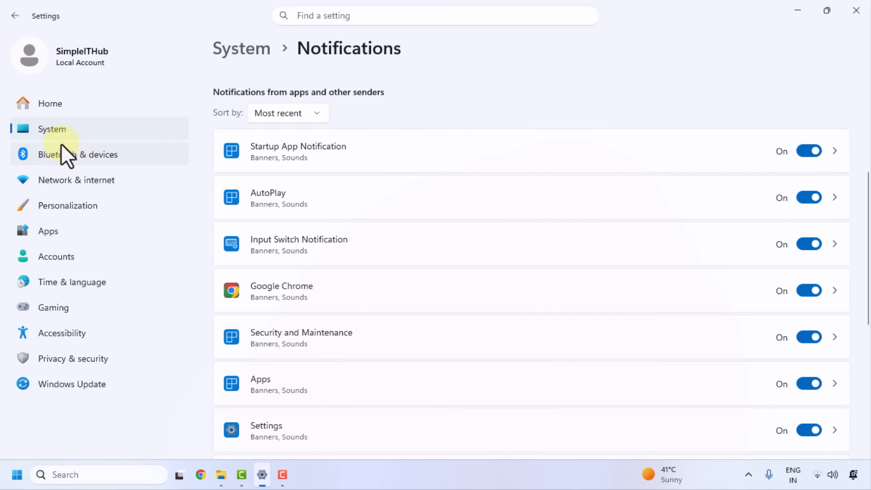
left_click(48, 128)
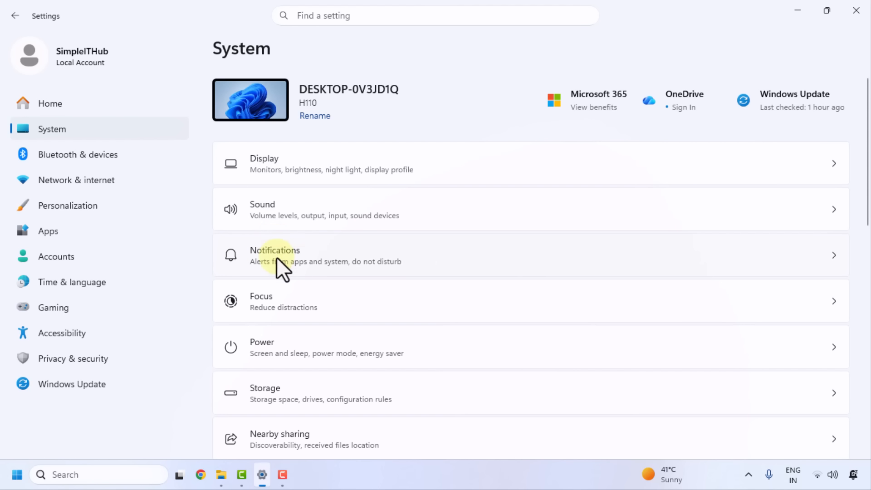
left_click(277, 257)
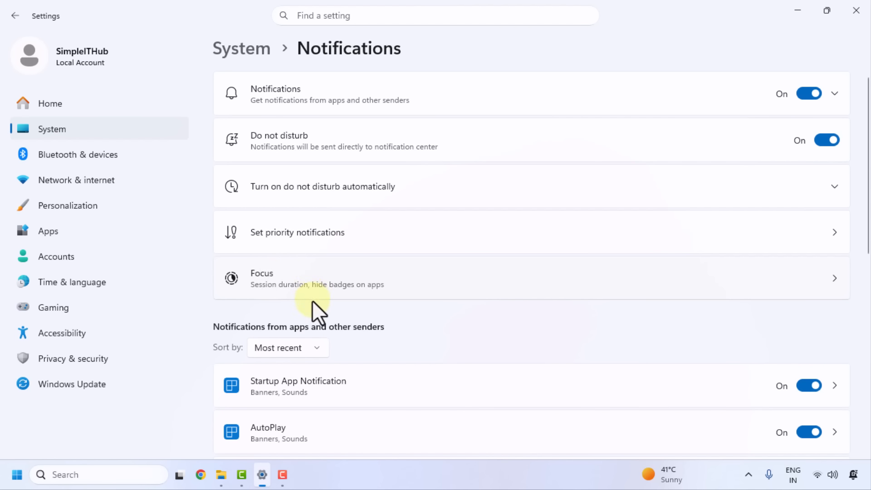
scroll(312, 301, "down", 4)
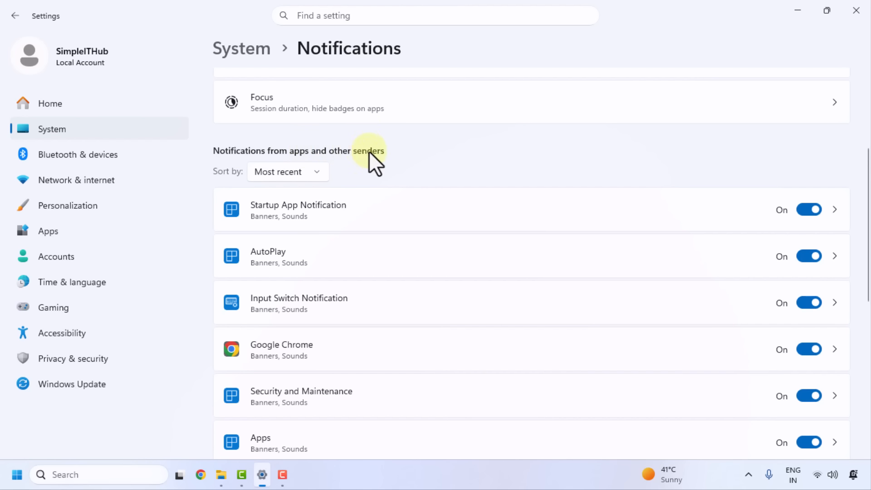
scroll(303, 299, "down", 4)
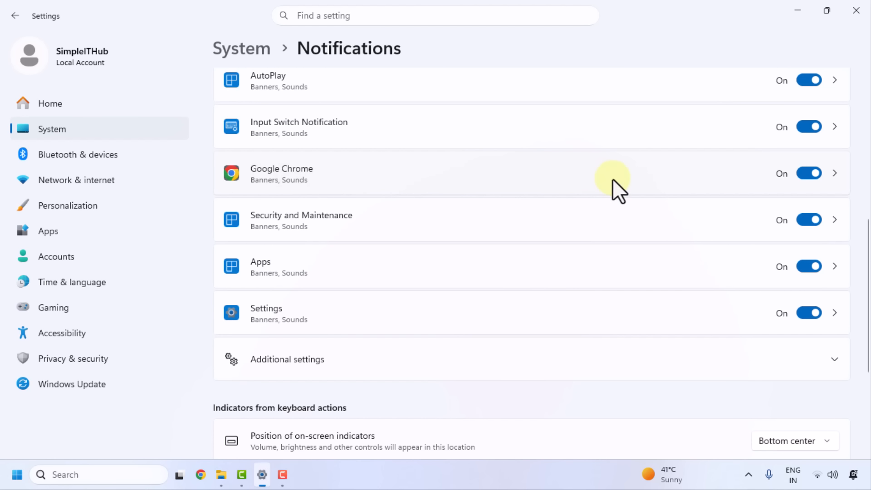
left_click(812, 173)
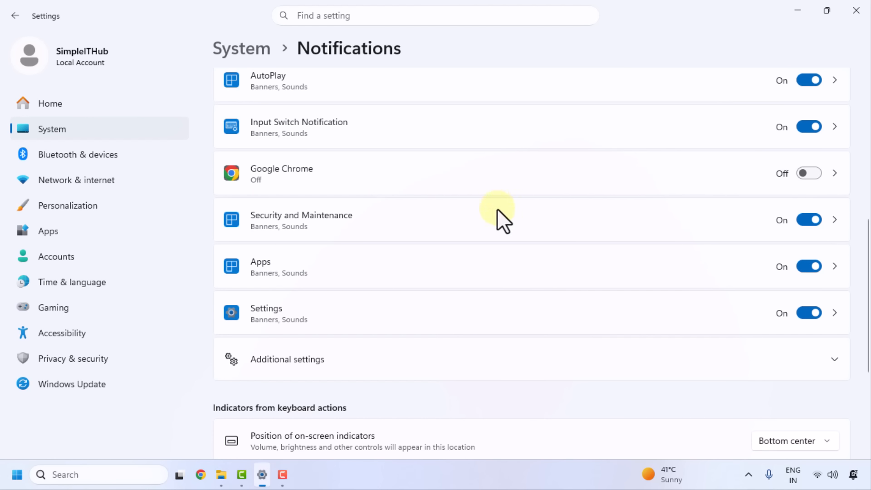
Step: Sort the list of notification senders by Name and look through it
scroll(467, 213, "up", 4)
left_click(319, 174)
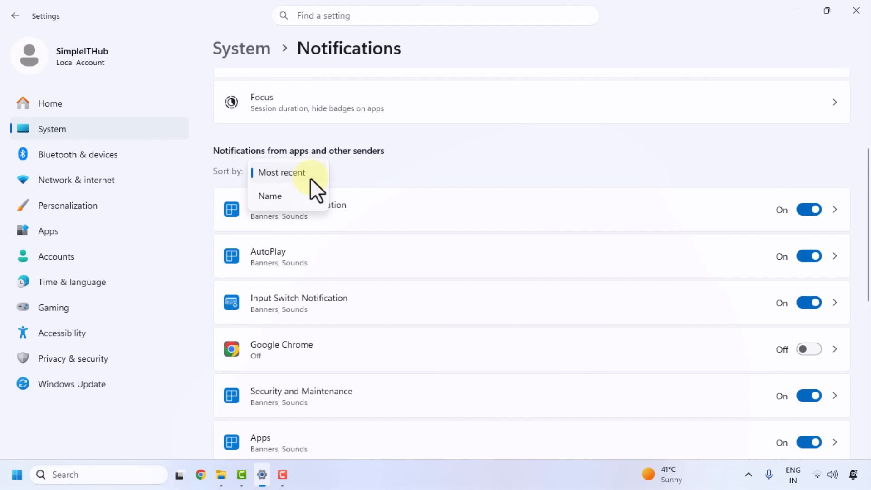
left_click(287, 200)
scroll(285, 389, "down", 3)
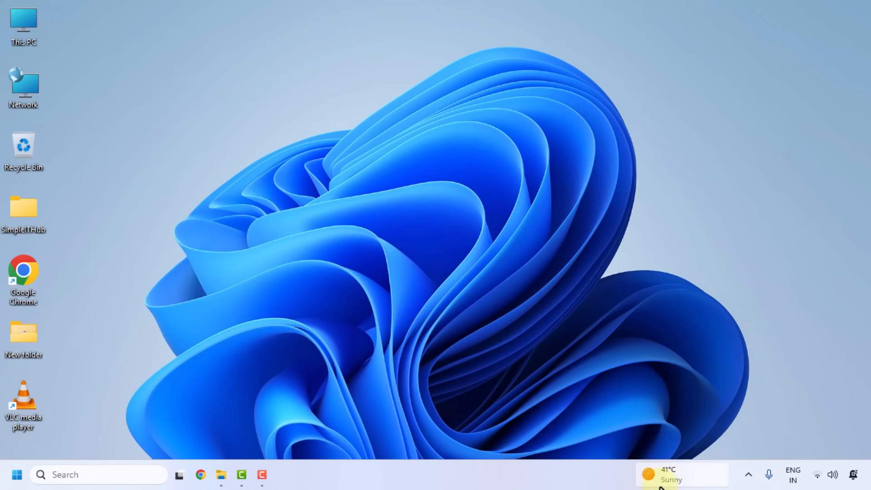
Step: Change the lock screen personalization from Windows spotlight to Picture in the Personalization settings
key("super")
left_click(302, 147)
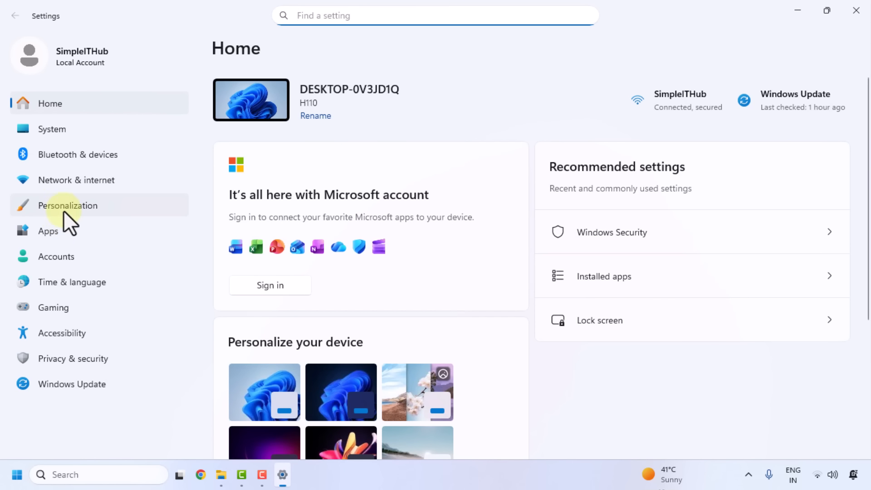
left_click(68, 217)
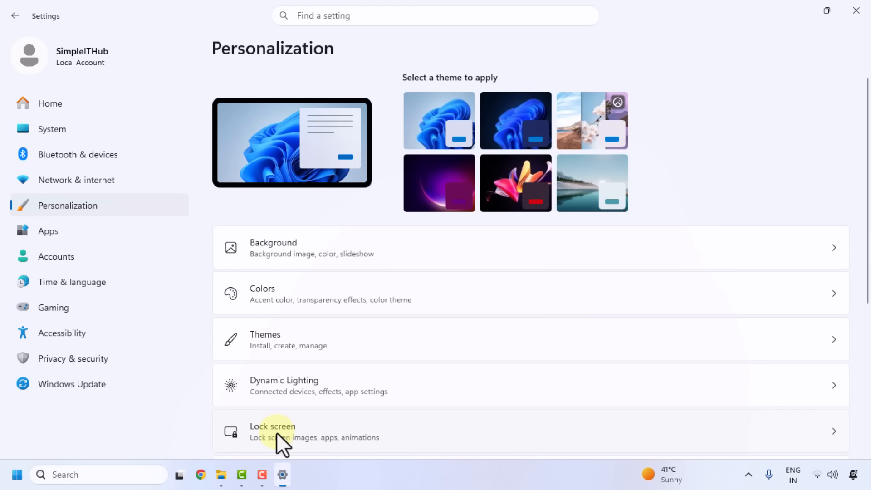
left_click(277, 432)
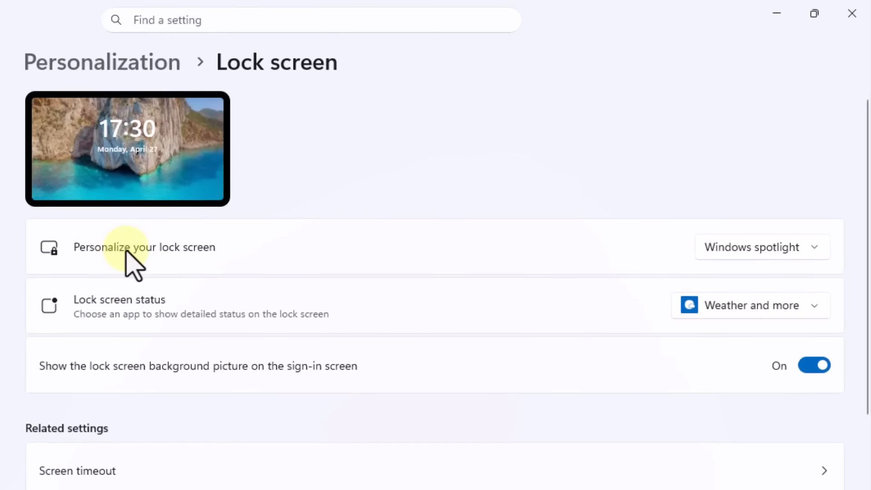
left_click(808, 248)
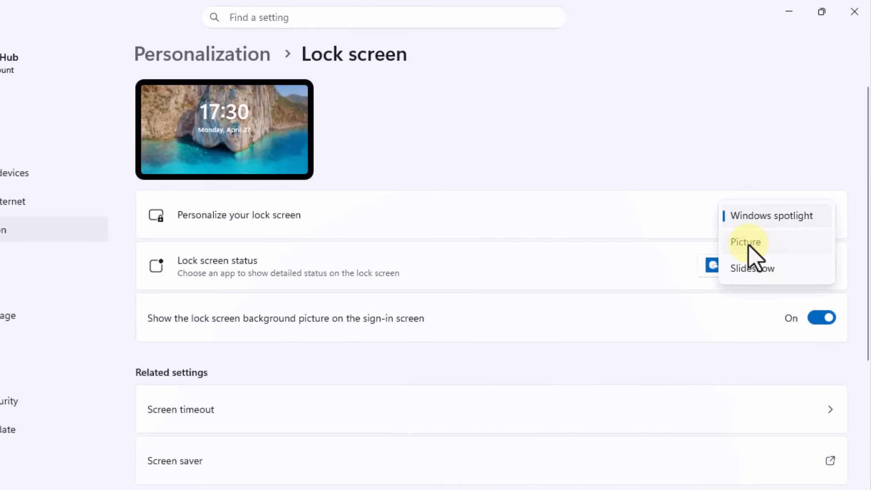
left_click(689, 359)
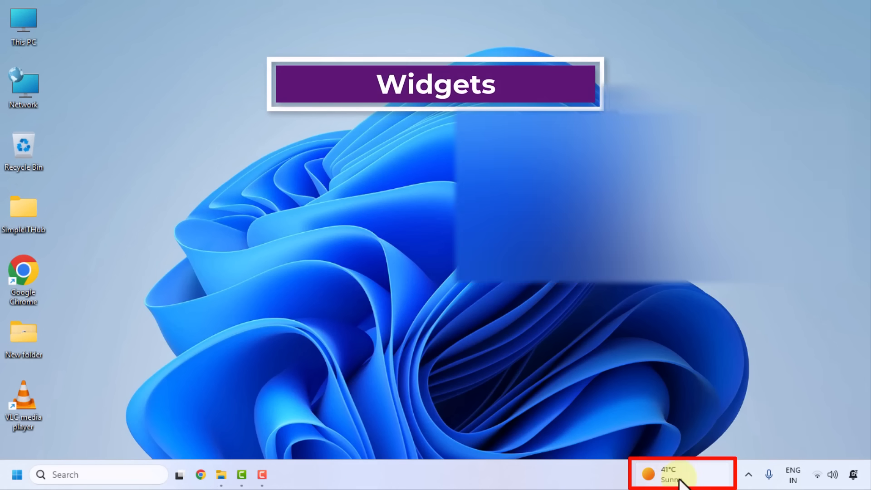
Step: Open the Widgets board from the taskbar weather item and examine its news and widget content
left_click(692, 484)
left_click(681, 483)
left_click(681, 482)
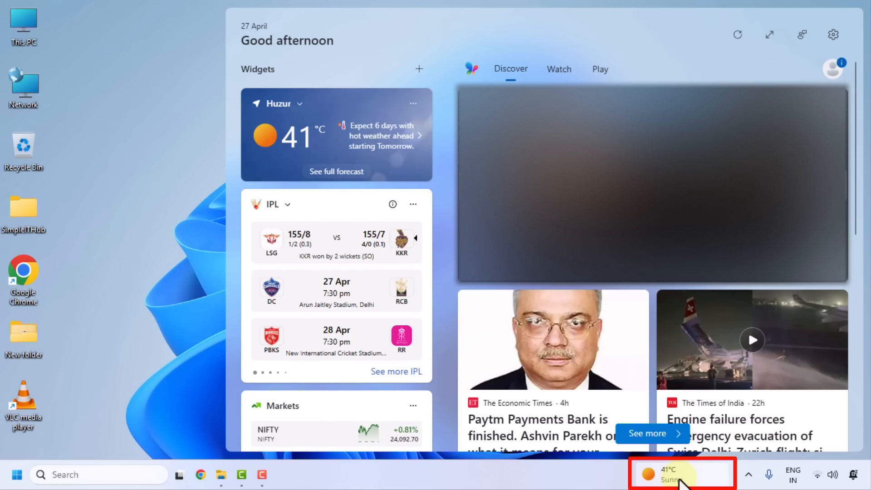
left_click(680, 482)
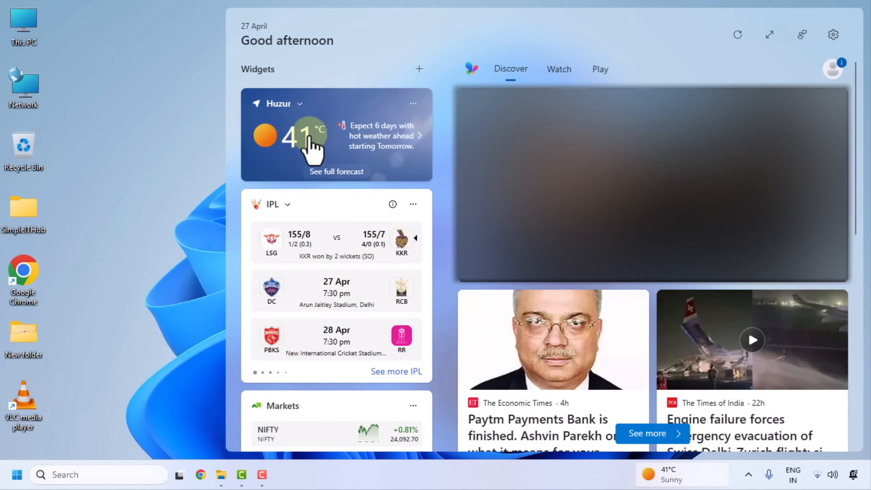
Step: Turn off Widgets among the taskbar items in the Taskbar personalization settings
right_click(637, 477)
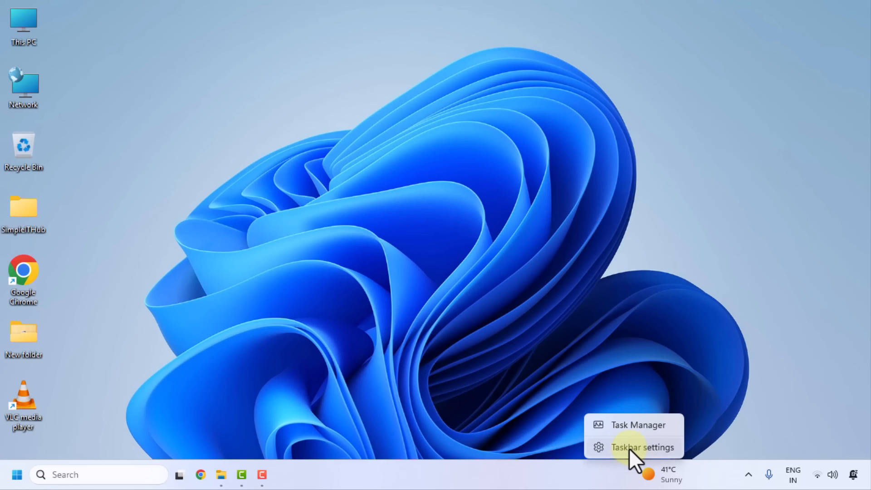
left_click(630, 448)
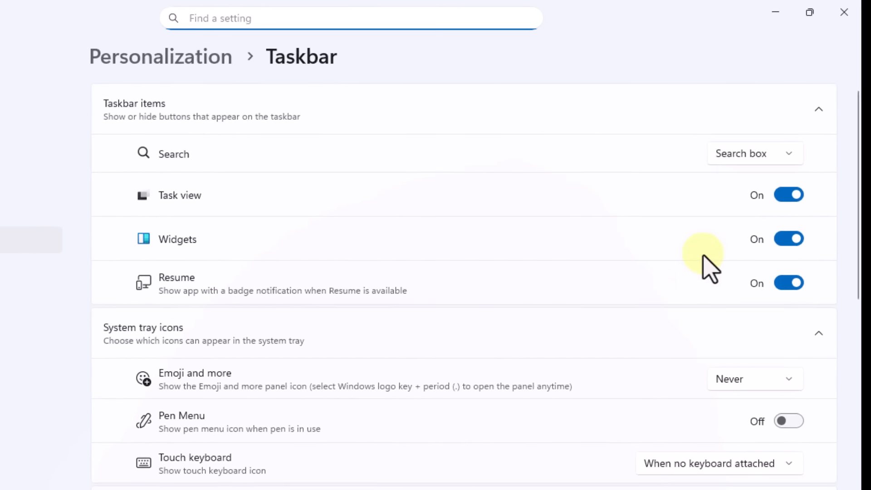
left_click(791, 239)
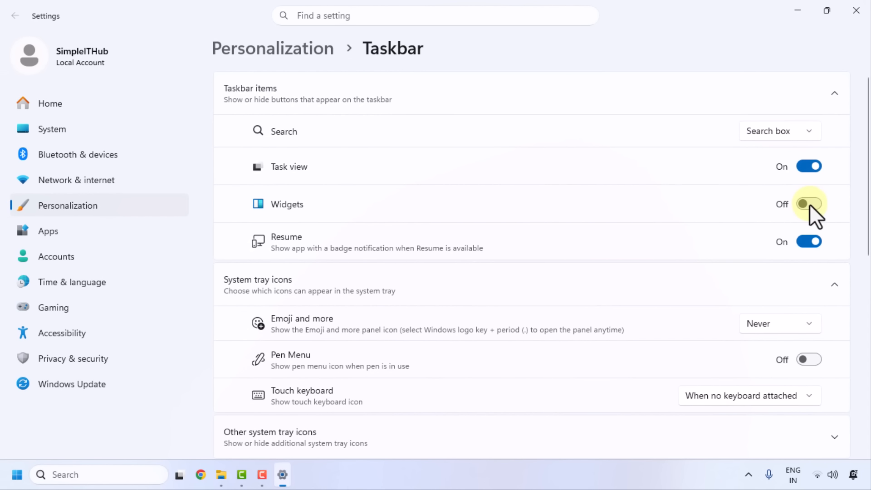
left_click(809, 203)
left_click(810, 203)
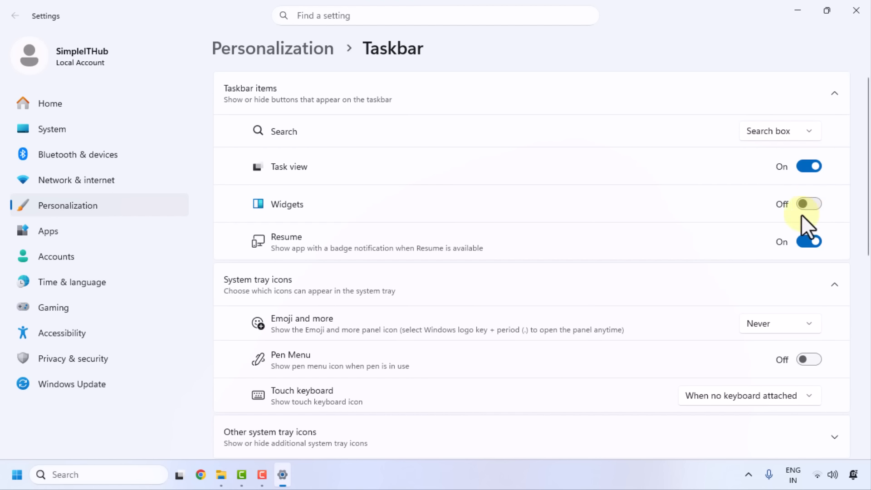
left_click(649, 488)
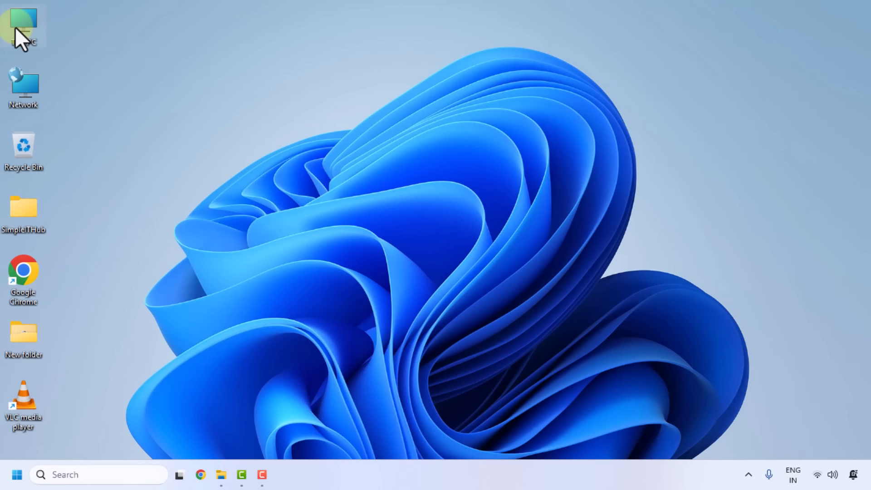
Step: Disable Show sync provider notifications in File Explorer's Folder Options advanced view settings, and apply the change
double_click(15, 26)
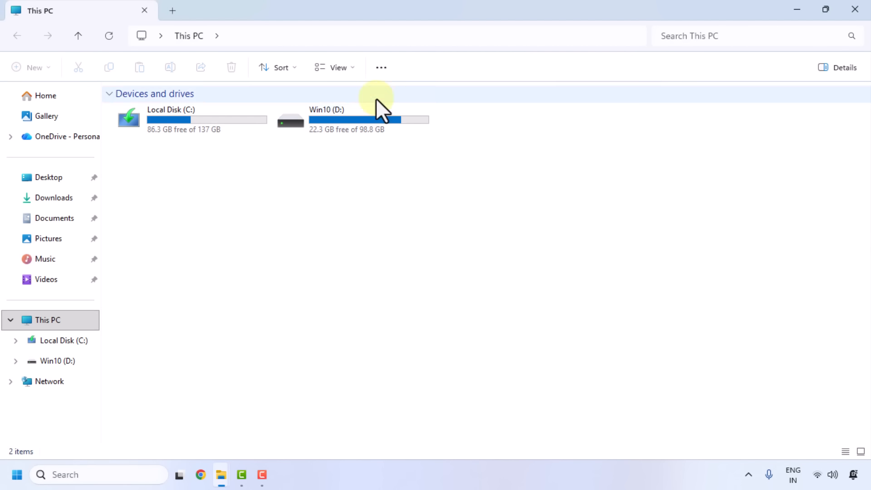
left_click(383, 73)
left_click(314, 298)
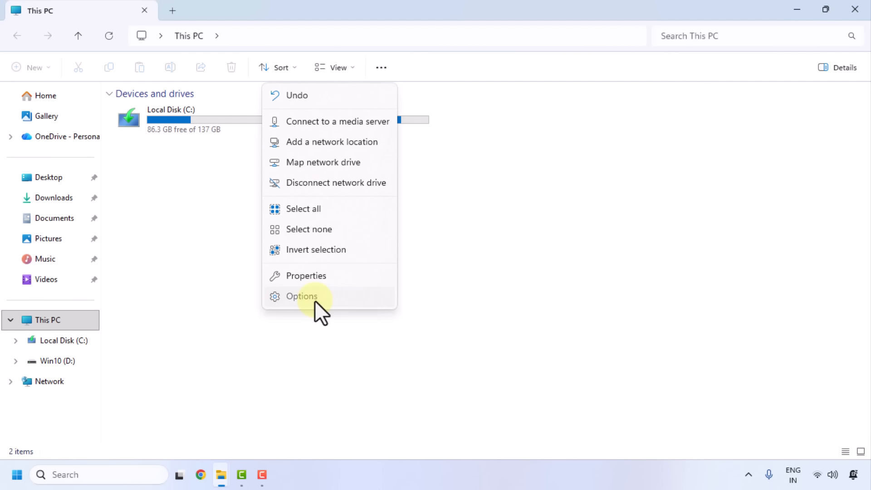
left_click_drag(133, 111, 297, 122)
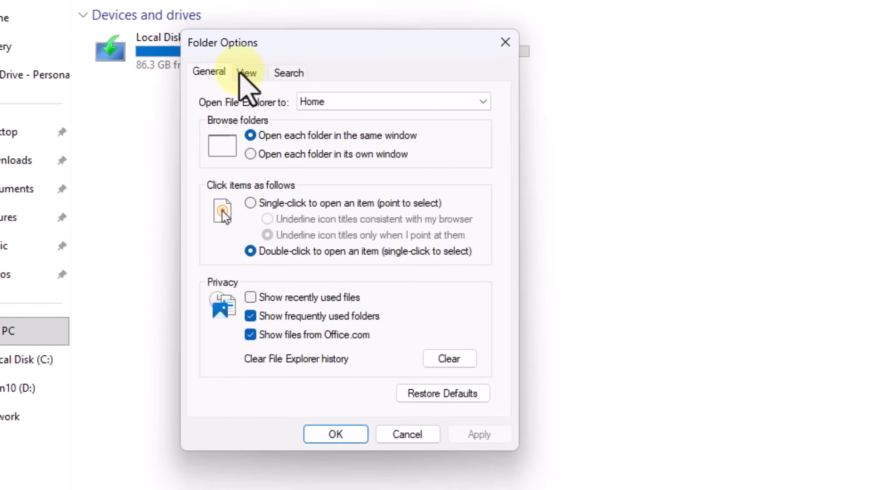
left_click(226, 135)
scroll(327, 238, "down", 2)
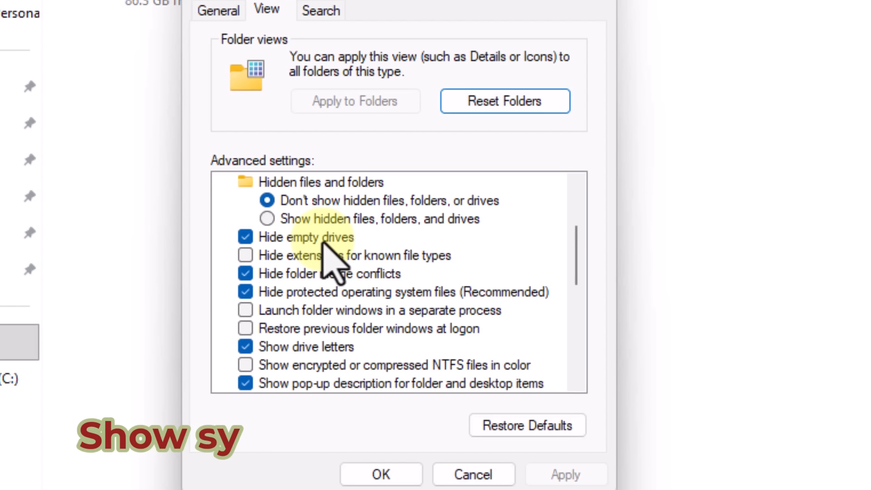
scroll(327, 249, "down", 1)
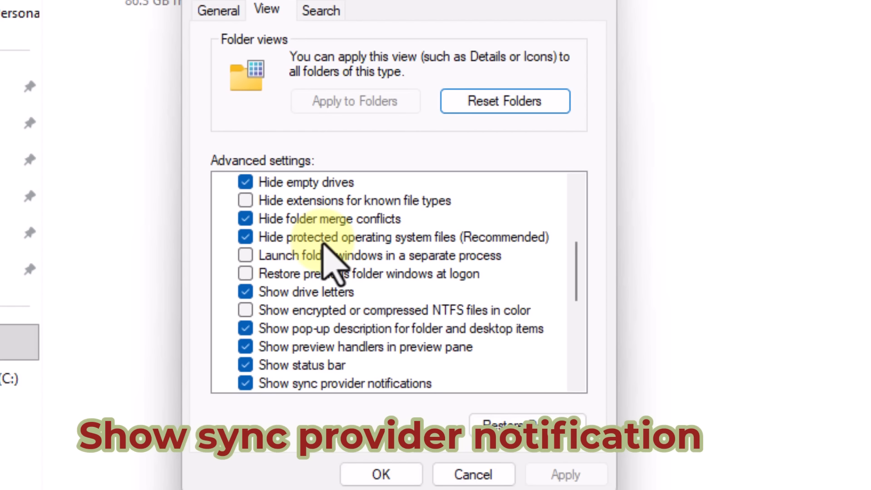
scroll(323, 245, "down", 1)
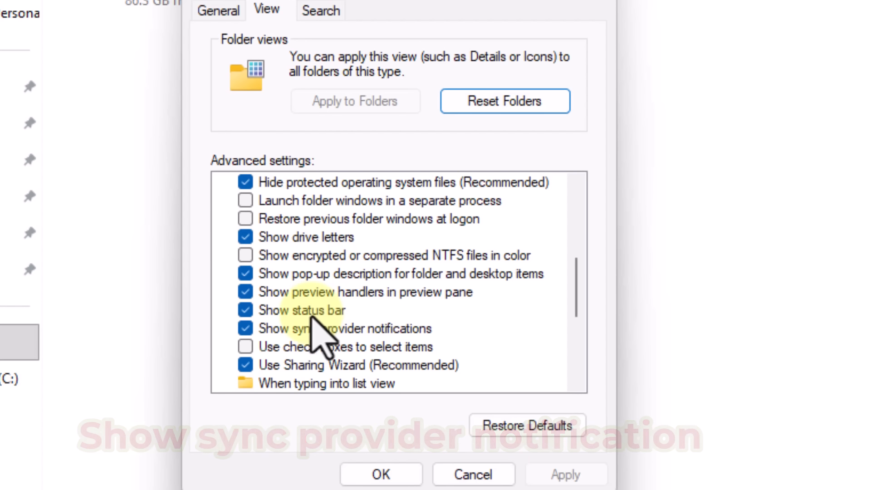
left_click(246, 328)
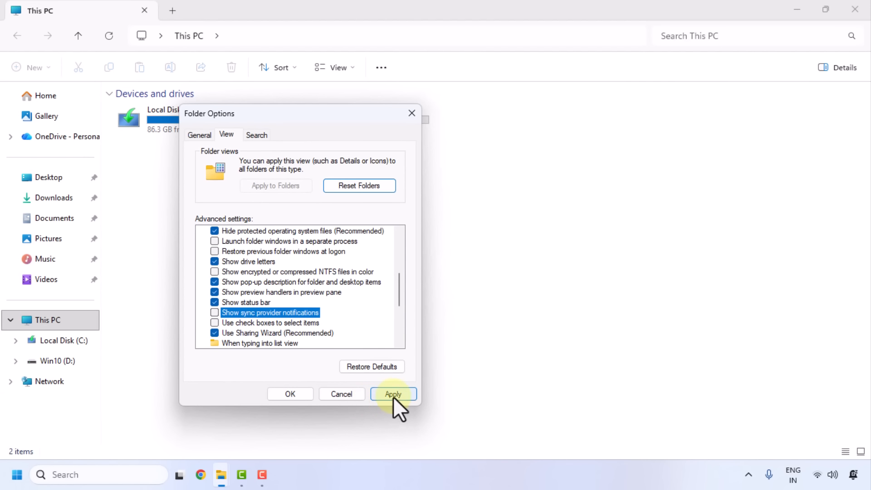
left_click(394, 395)
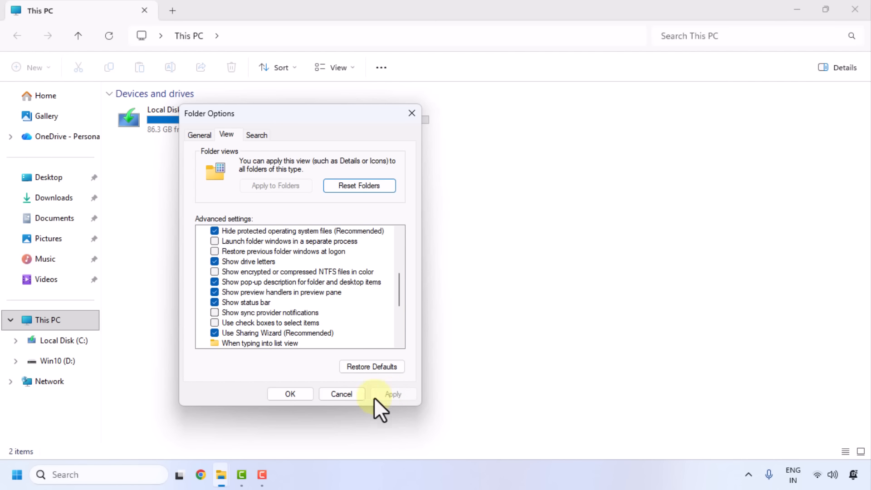
left_click(299, 395)
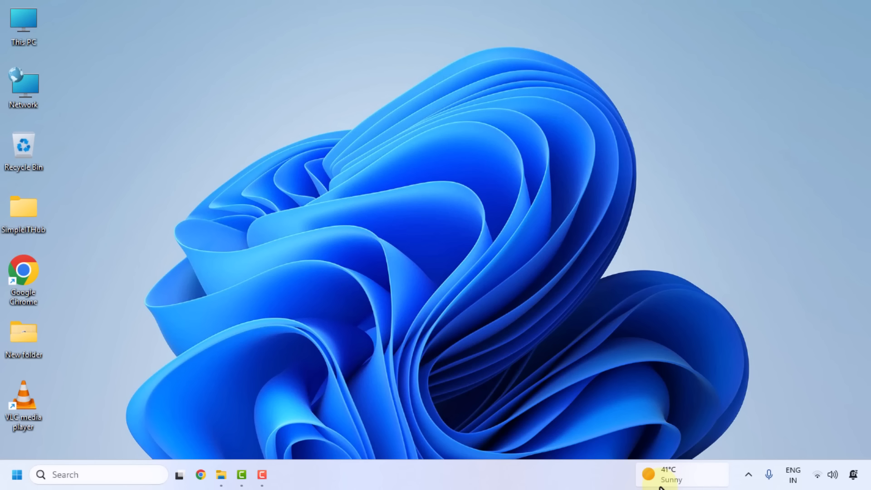
Step: Turn off the Gaming, Family, Creativity, School and Business options under Device usage in the Personalization settings
key("super")
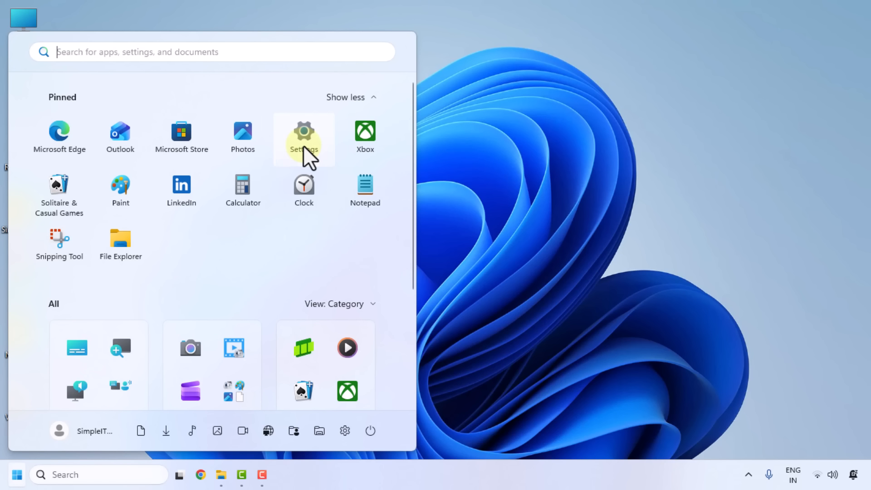
left_click(303, 146)
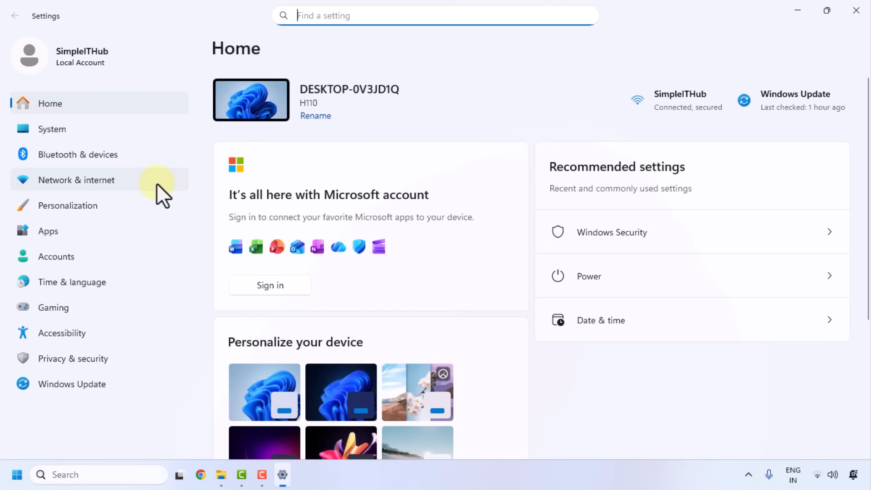
left_click(69, 208)
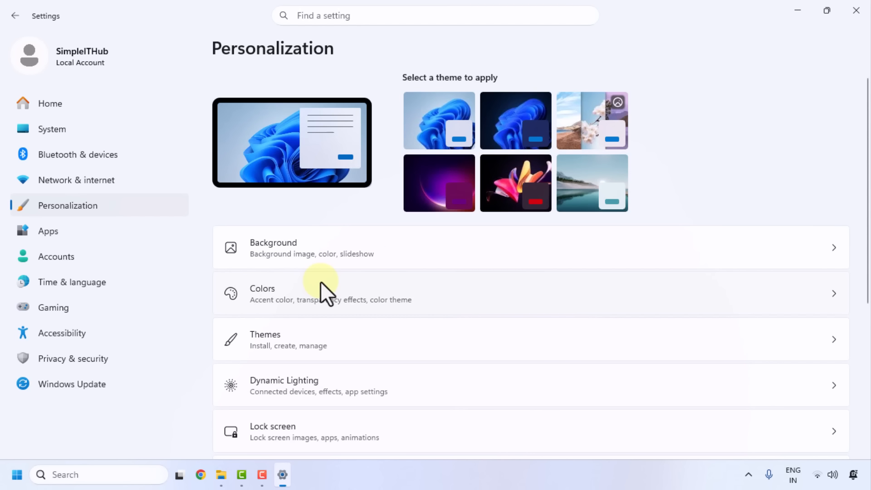
scroll(320, 281, "down", 5)
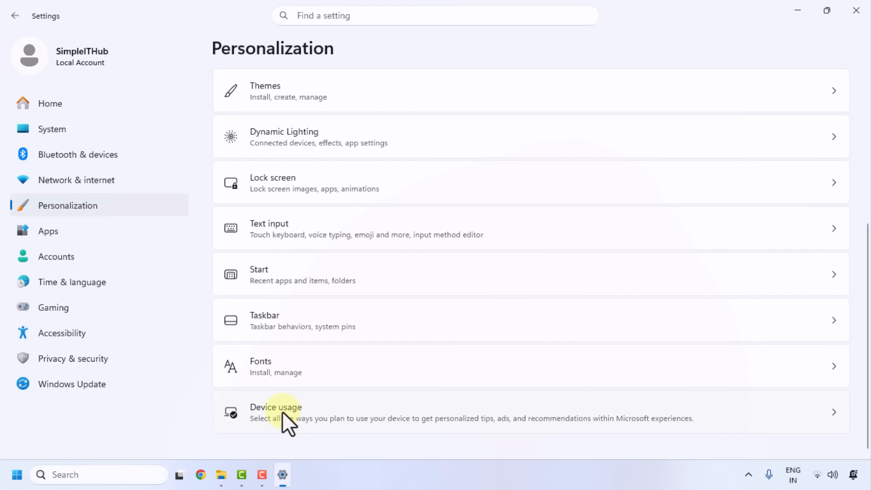
left_click(300, 416)
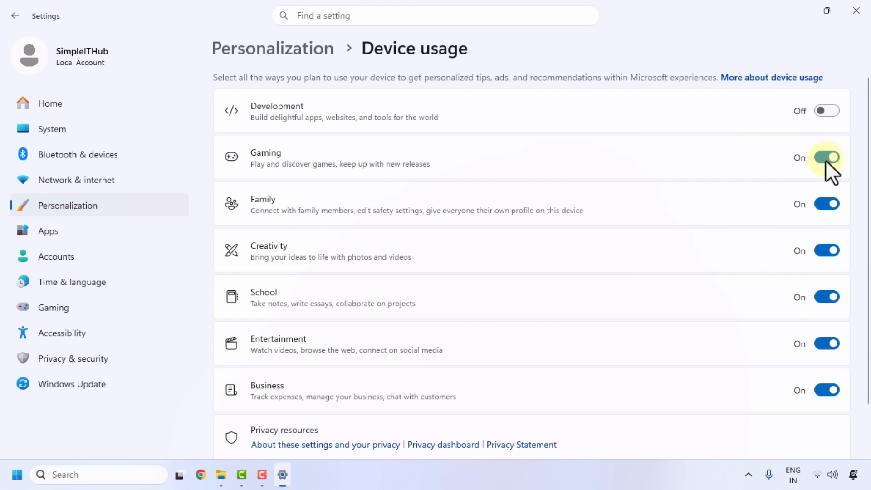
left_click(827, 204)
left_click(826, 250)
left_click(827, 297)
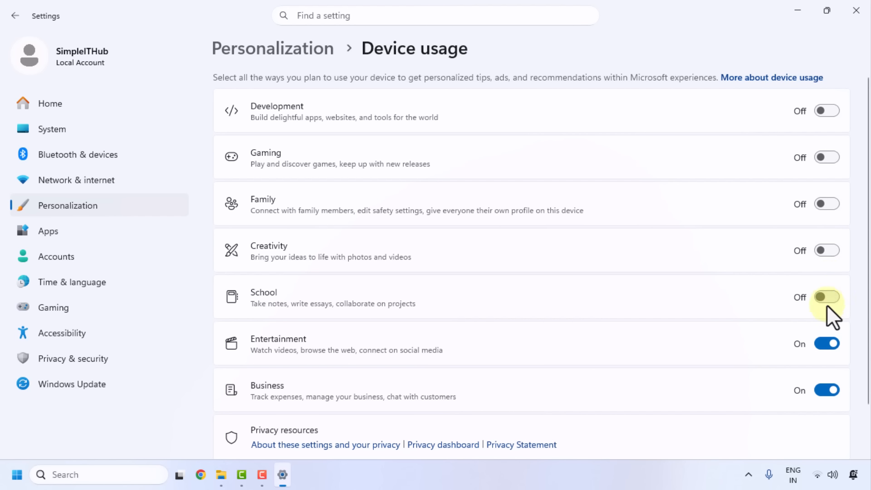
left_click(826, 385)
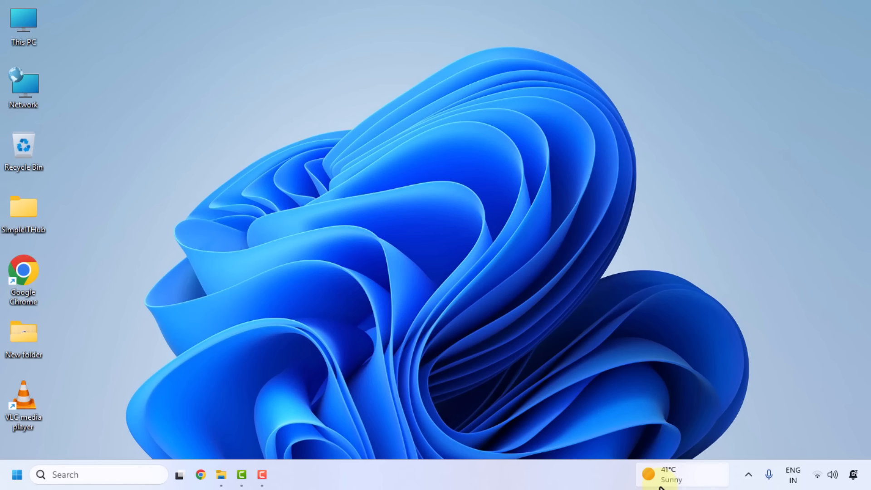
Step: Open the System notification settings and expand Additional settings below the list of notification senders
key("super")
left_click(300, 146)
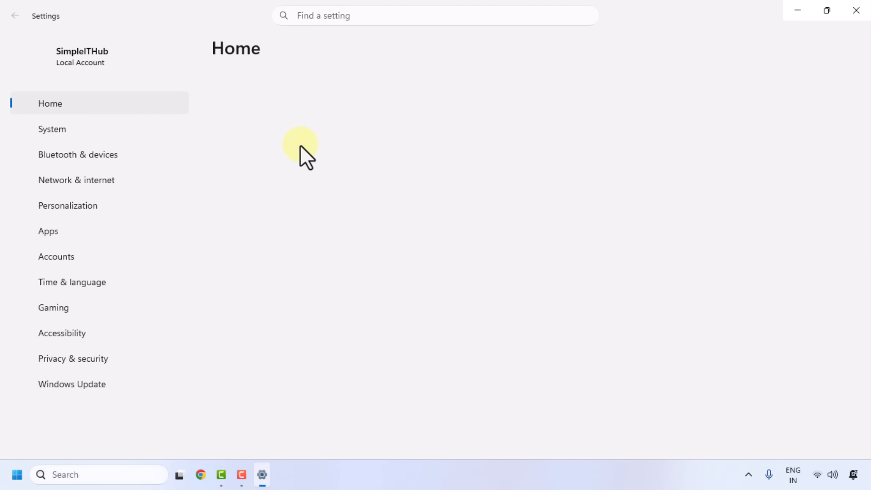
left_click(29, 129)
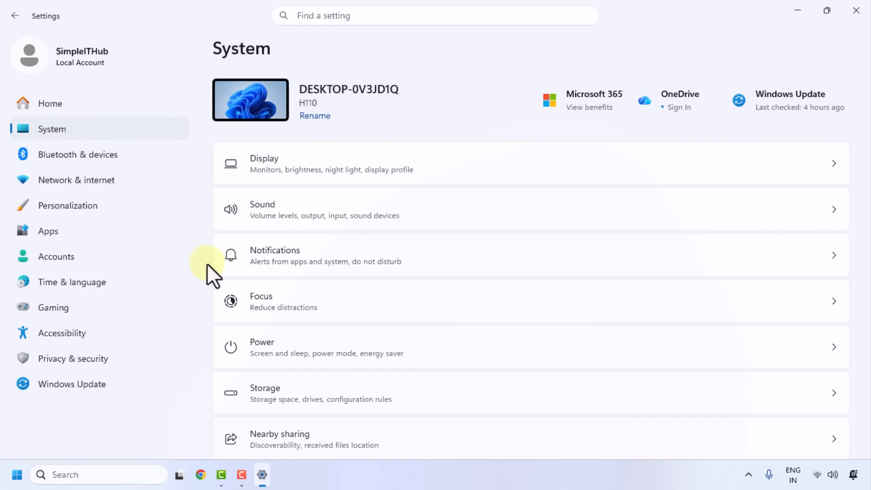
left_click(278, 253)
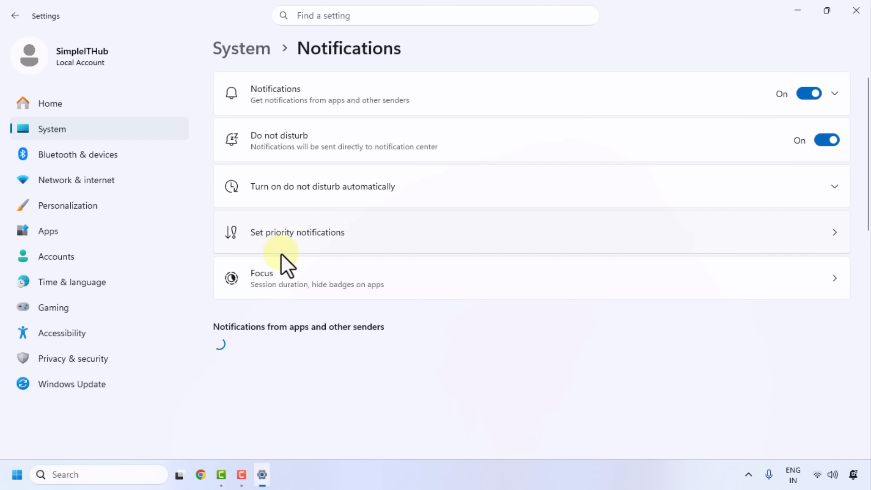
scroll(293, 284, "down", 8)
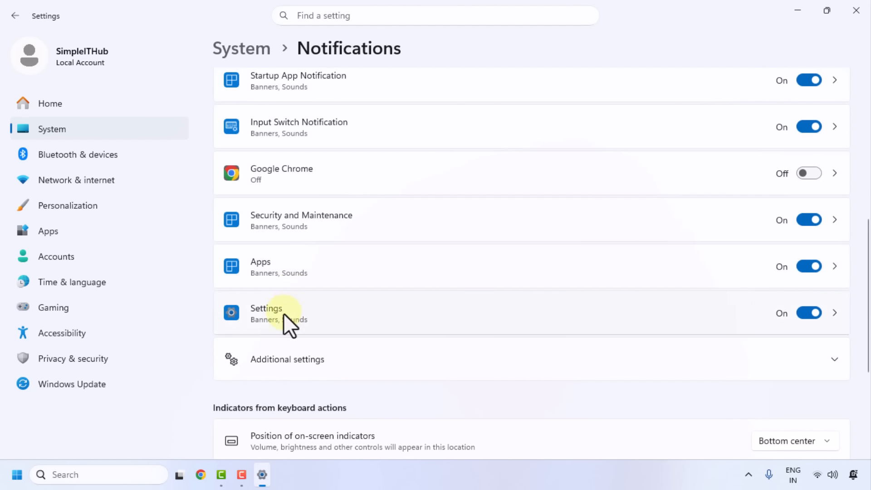
scroll(284, 315, "down", 2)
left_click(286, 300)
scroll(290, 301, "down", 3)
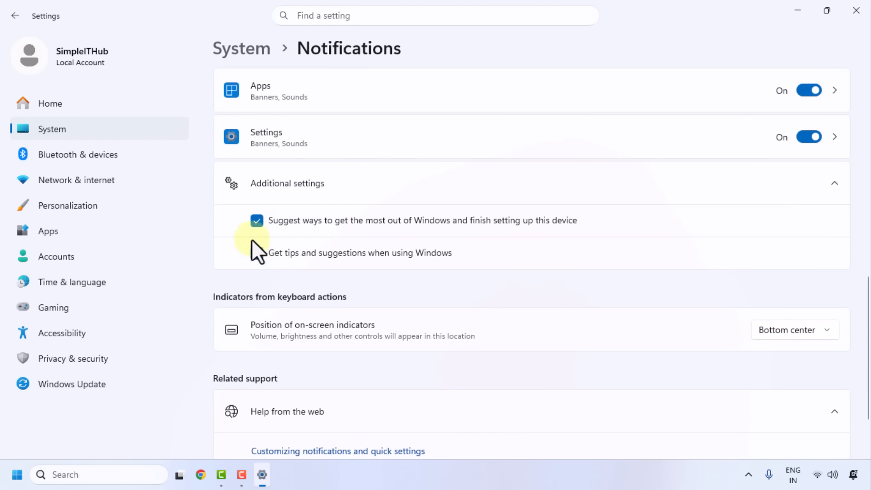